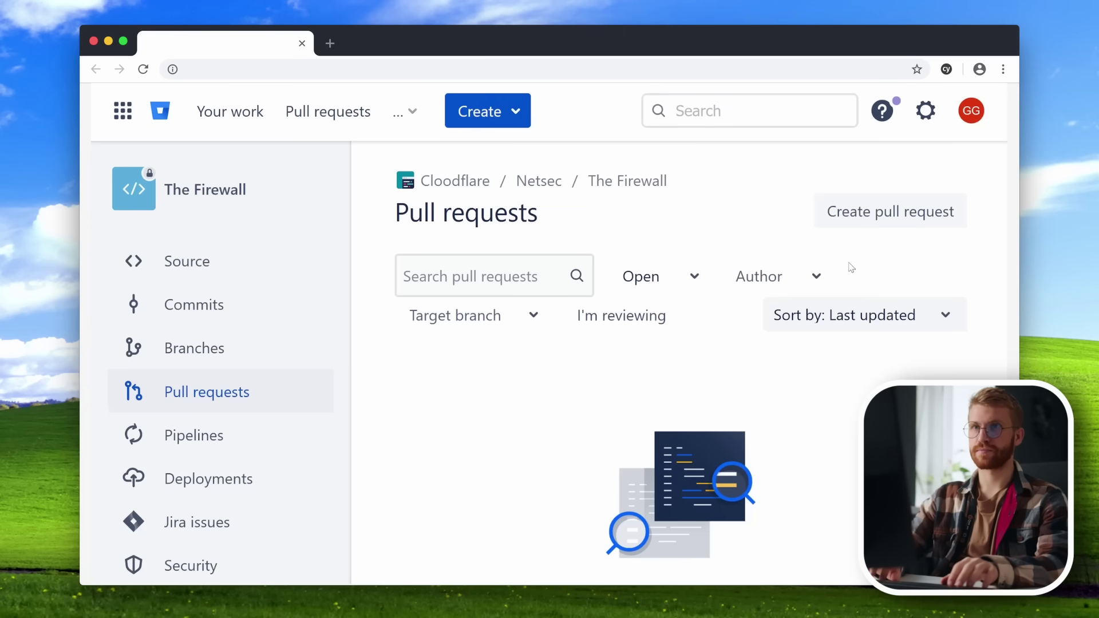
Start a pull request from master for The Firewall and begin a bulleted description
{"action": "left_click", "coordinate": [836, 211]}
{"action": "type", "text": "Add a new set of extremely high quality and efficient firewall rules"}
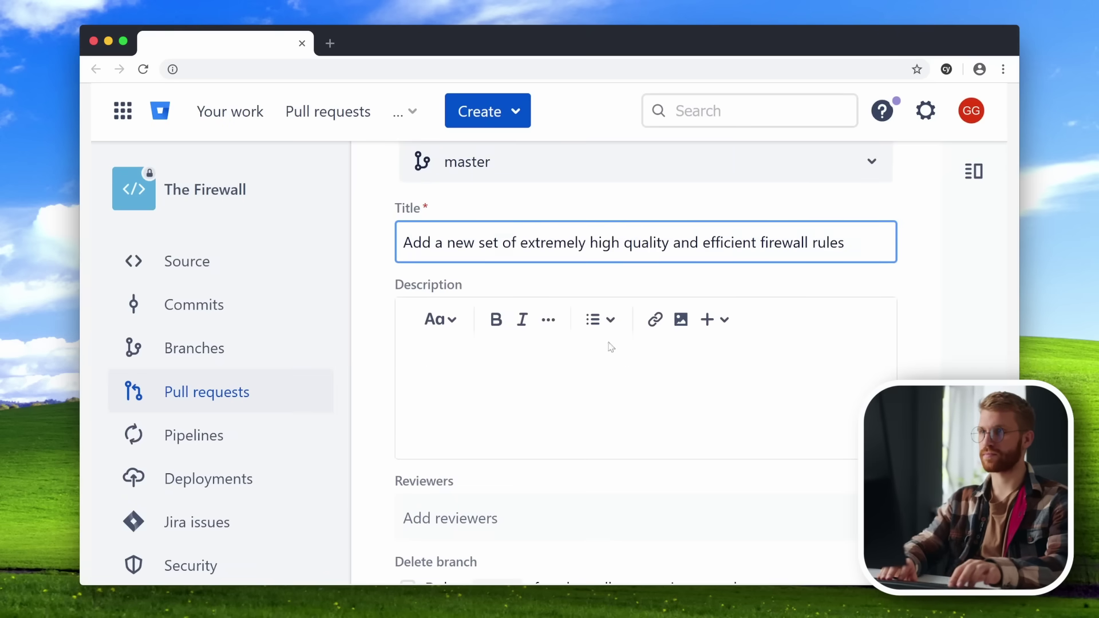
{"action": "left_click", "coordinate": [596, 378]}
{"action": "type", "text": "* "}
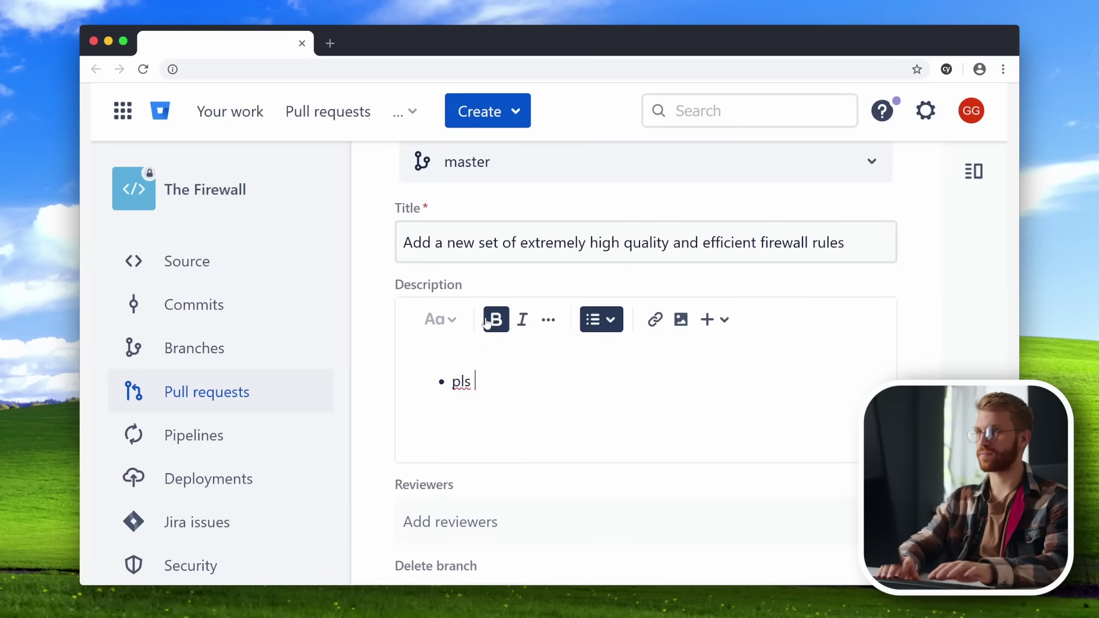
{"action": "type", "text": "view thx"}
{"action": "key", "text": "Return"}
{"action": "type", "text": ":)"}
{"action": "scroll", "coordinate": [515, 430], "scroll_direction": "down", "scroll_amount": 2}
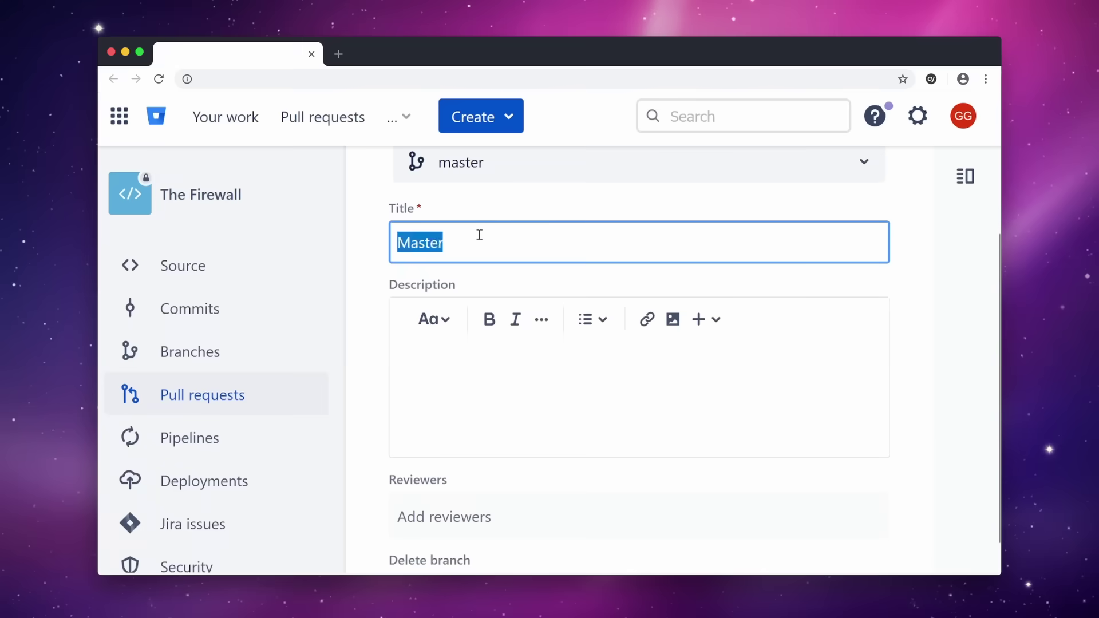
{"action": "type", "text": "ted"}
Start a bulleted apology list in the pull request's Description field
{"action": "left_click", "coordinate": [593, 319]}
{"action": "left_click", "coordinate": [599, 371]}
{"action": "type", "text": "oops accide"}
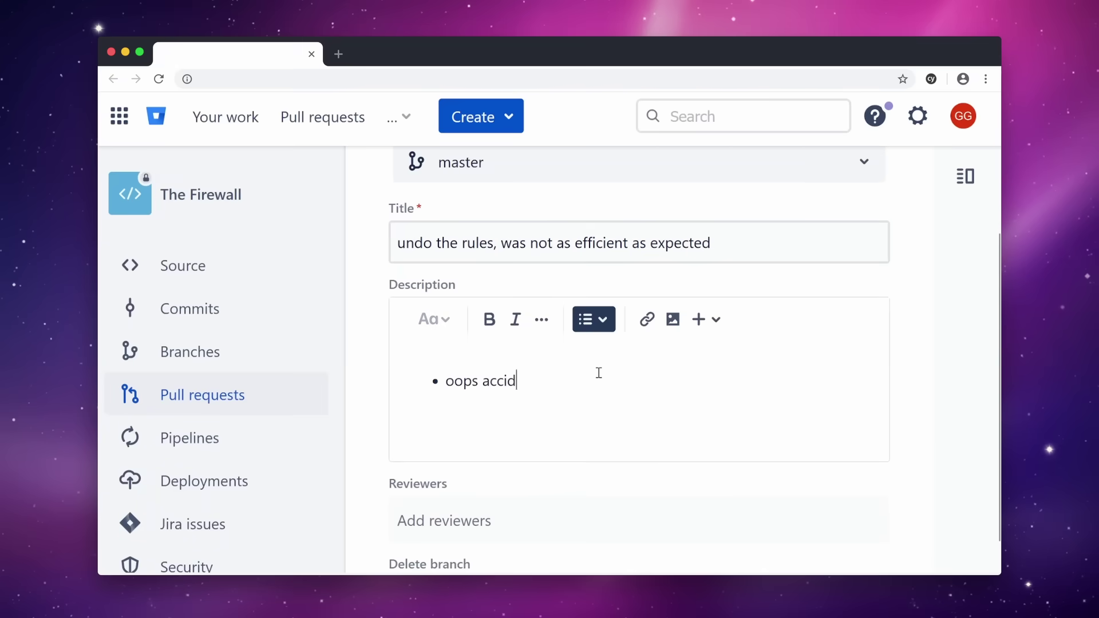